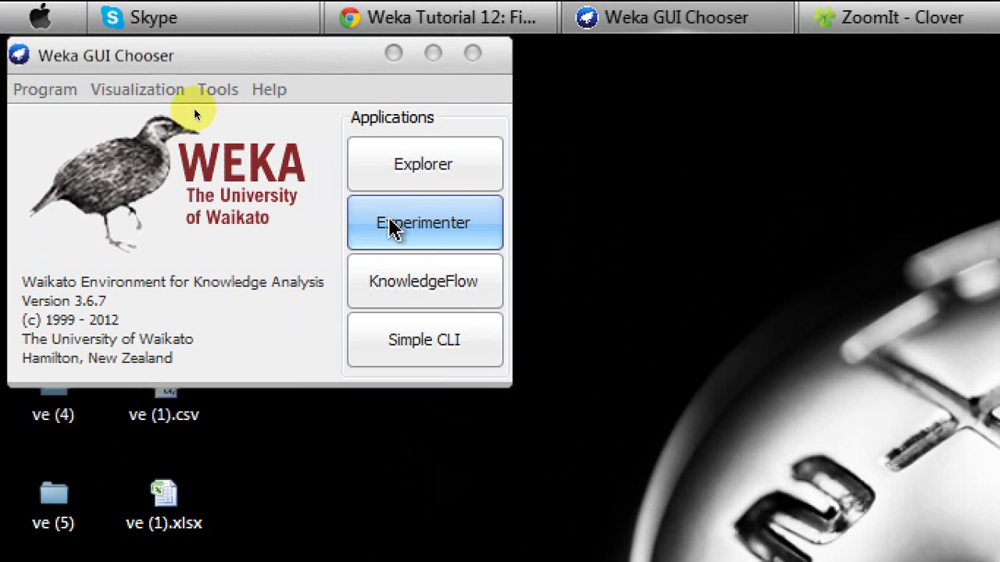
Step: Launch the Experimenter and create a new experiment with 10 folds and 10 repetitions
left_click(390, 222)
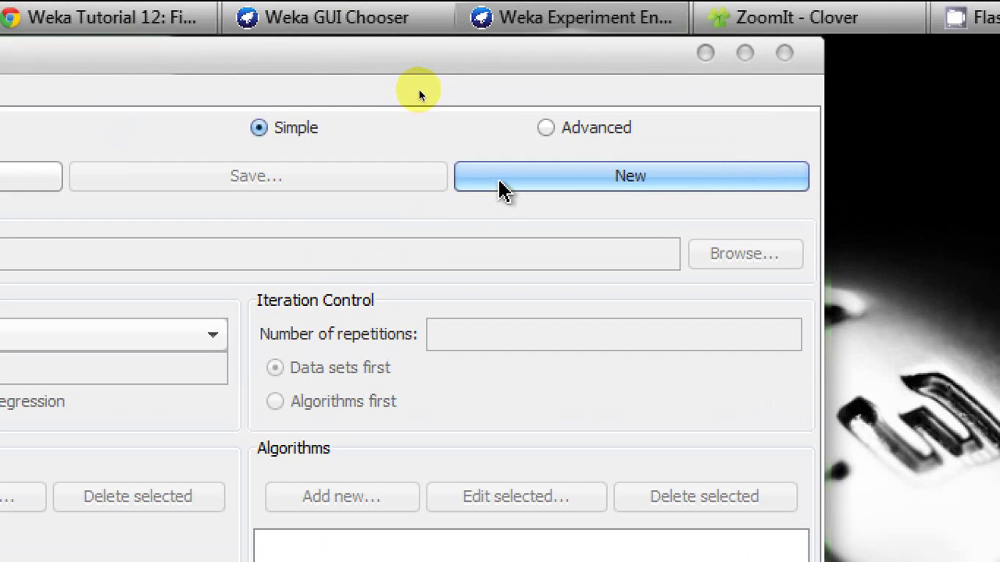
left_click(500, 189)
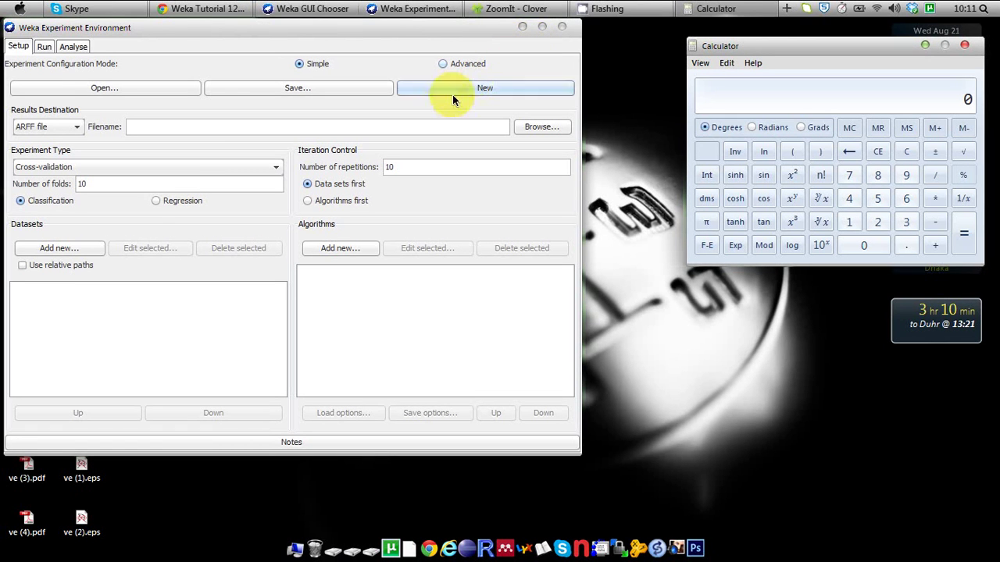
left_click(68, 247)
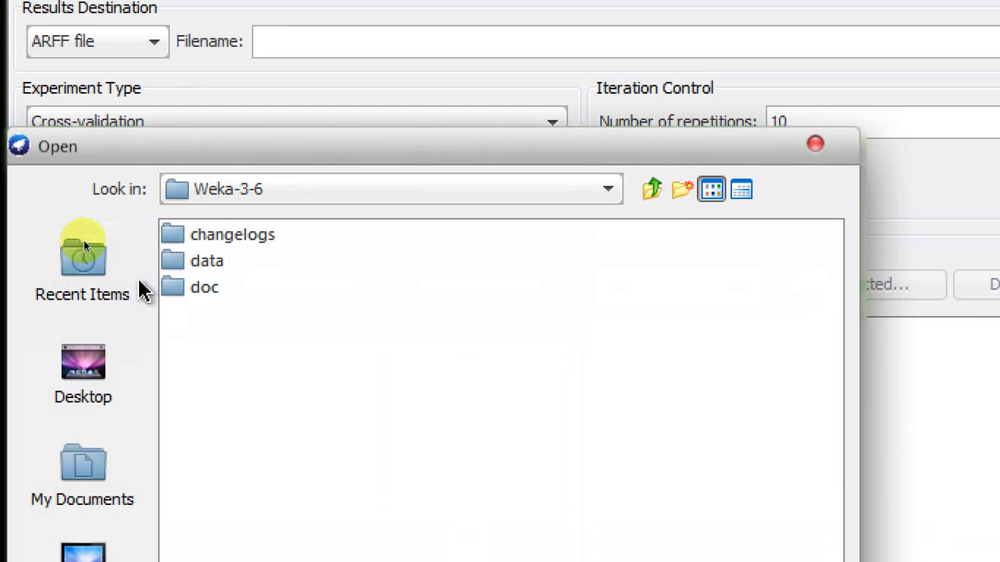
Step: Open the data folder and load segment-challenge.arff into the Datasets list
left_click(207, 264)
double_click(207, 264)
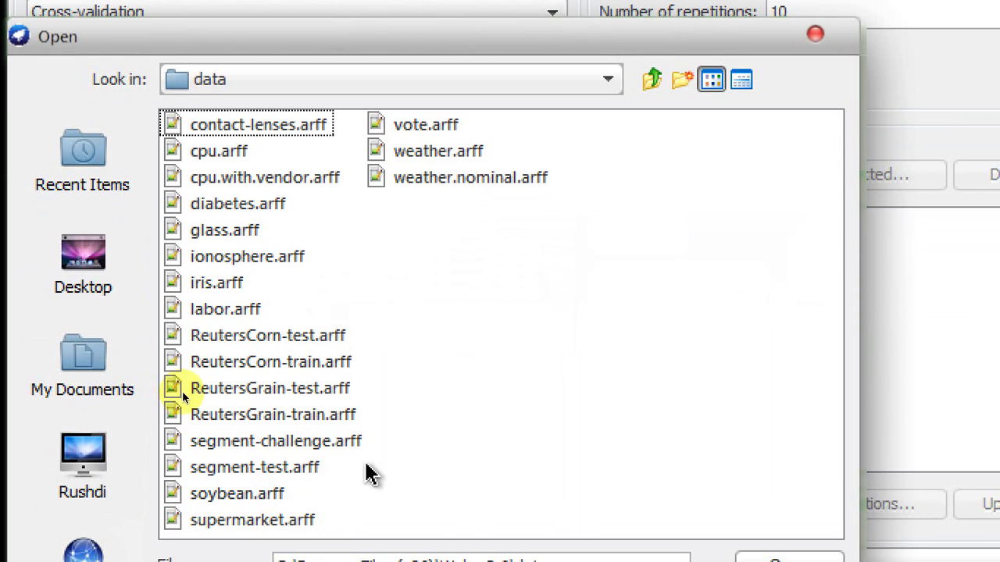
double_click(278, 452)
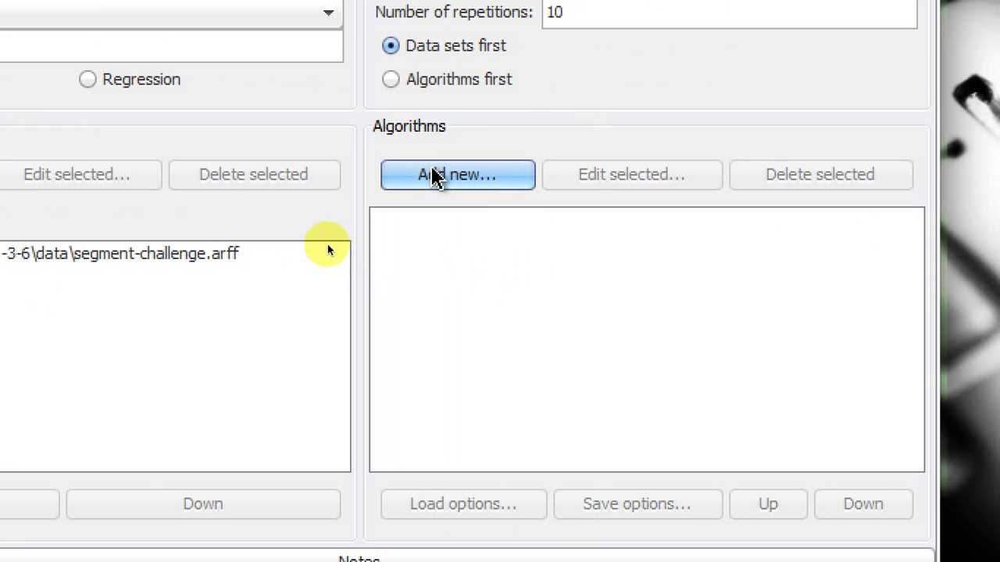
Step: Add bayes > NaiveBayes to the experiment's Algorithms list
left_click(434, 175)
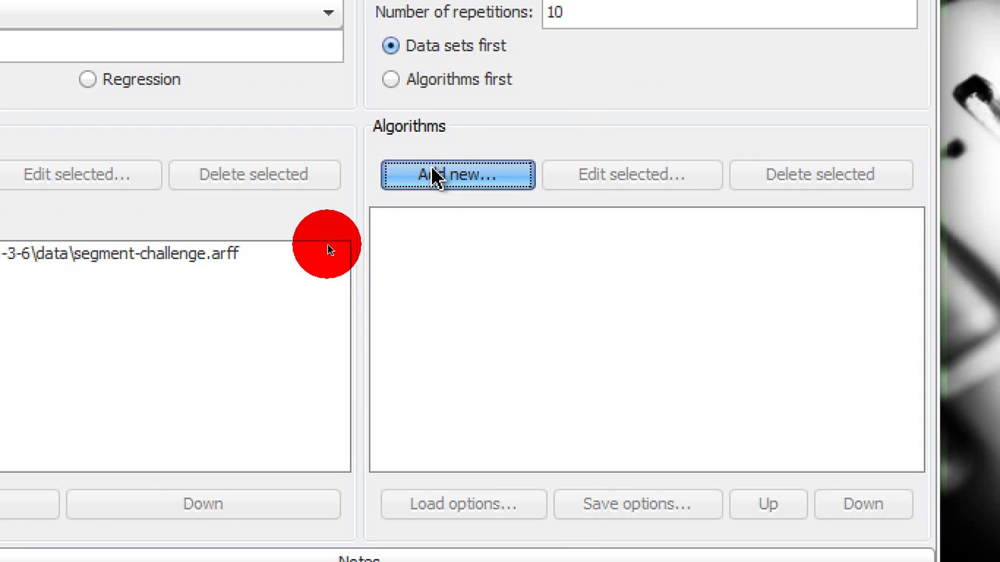
left_click(434, 179)
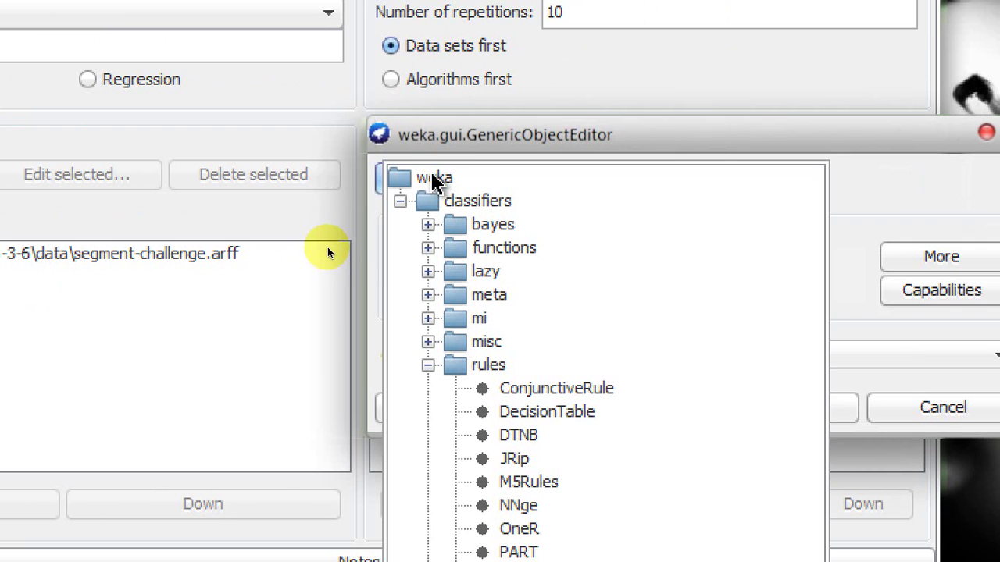
double_click(500, 227)
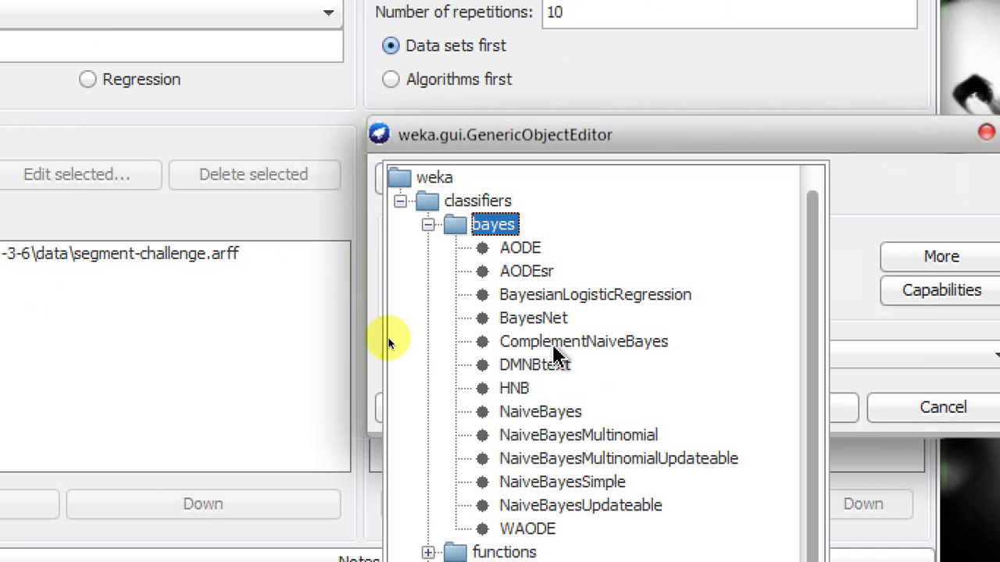
left_click(547, 411)
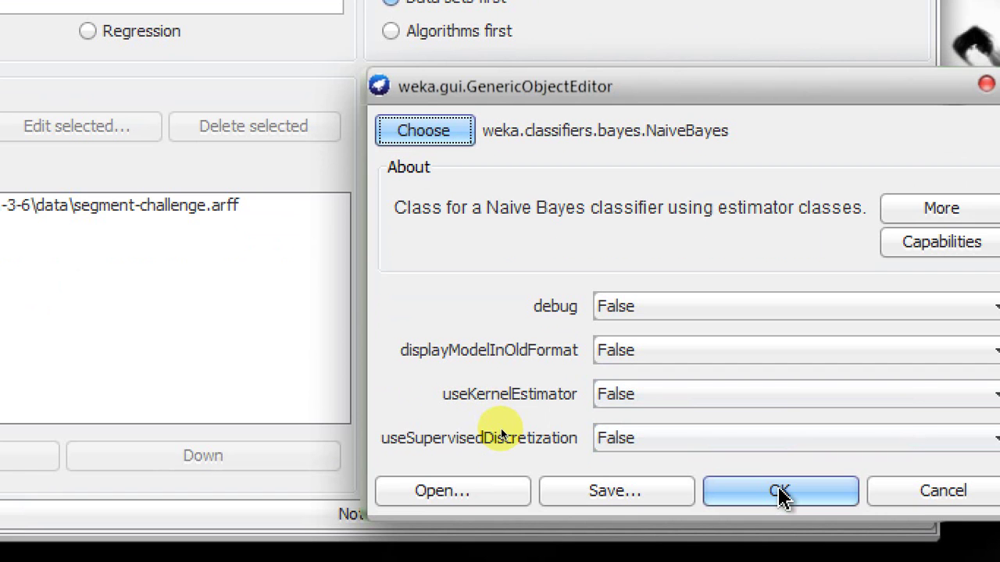
left_click(781, 492)
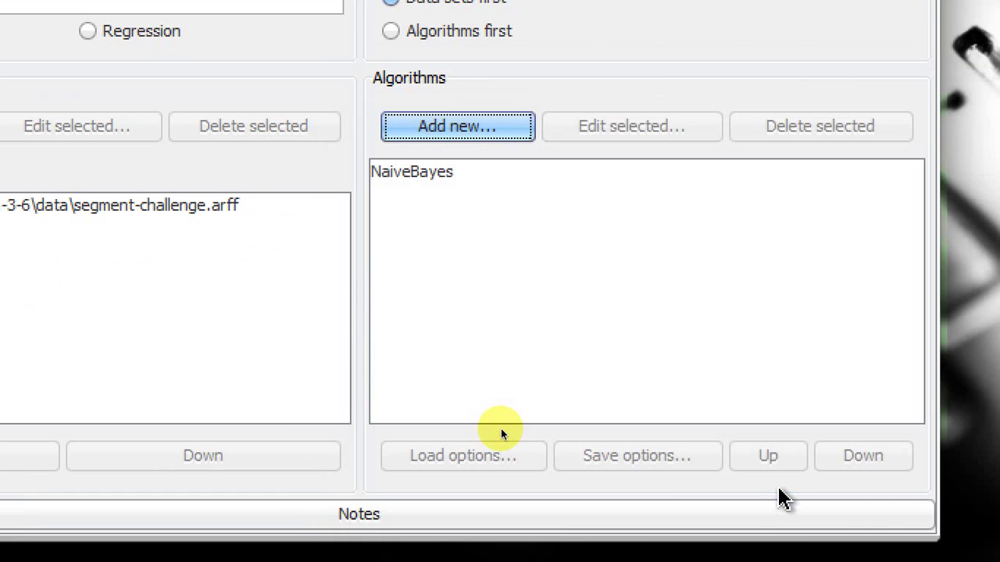
Step: Add functions > LibSVM with its default options to the Algorithms list
left_click(443, 141)
left_click(442, 139)
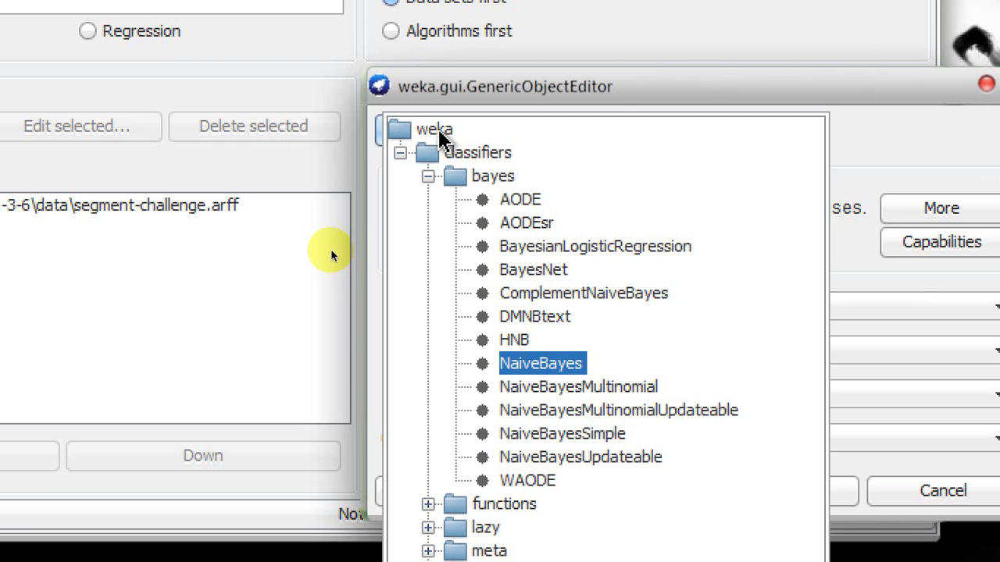
left_click(428, 176)
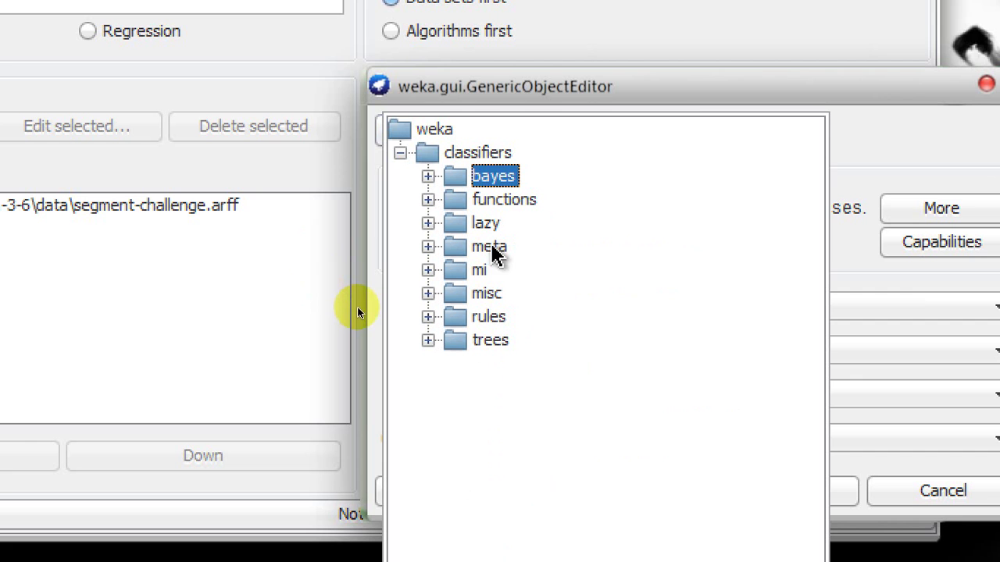
double_click(494, 200)
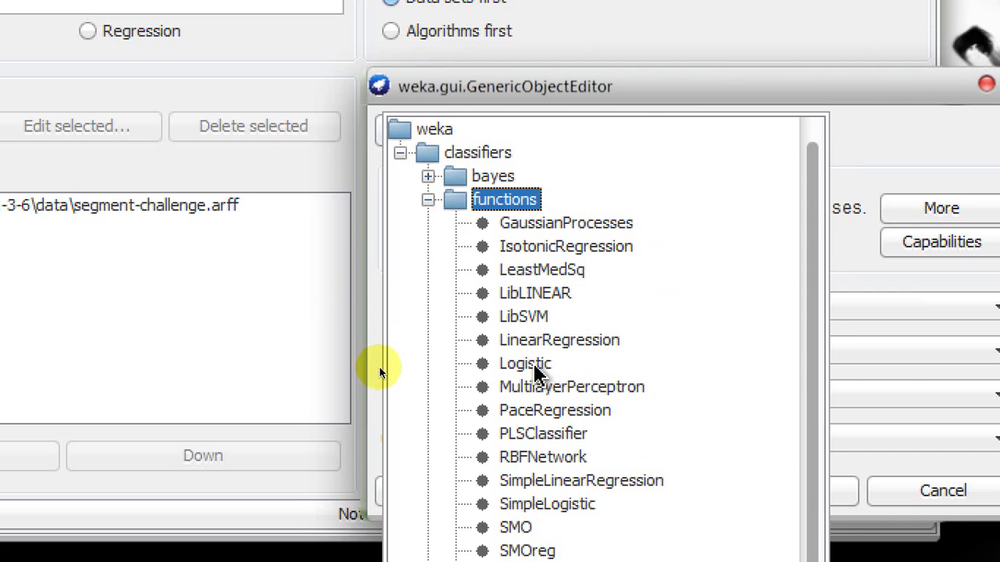
left_click(528, 317)
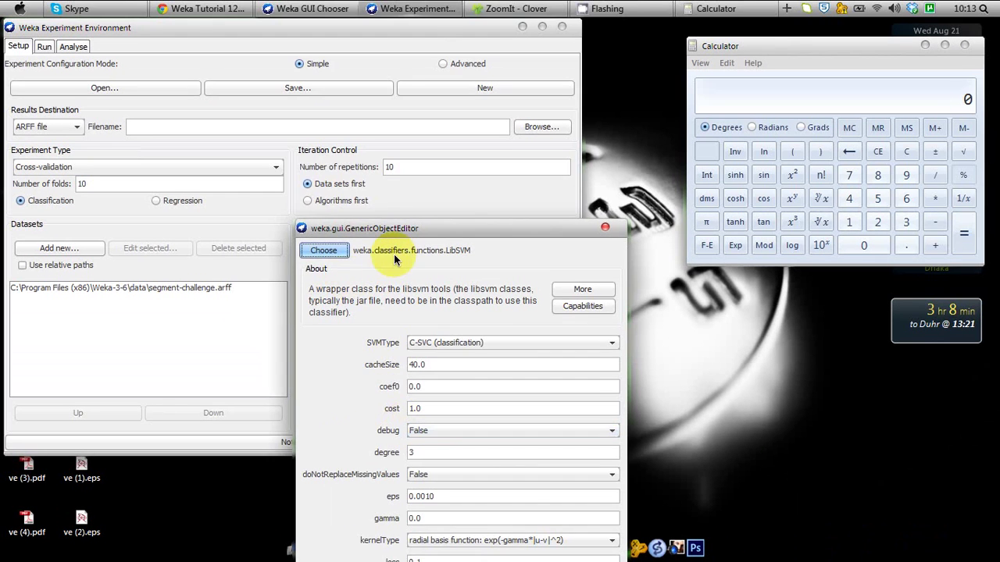
left_click_drag(398, 229, 336, 28)
left_click(438, 498)
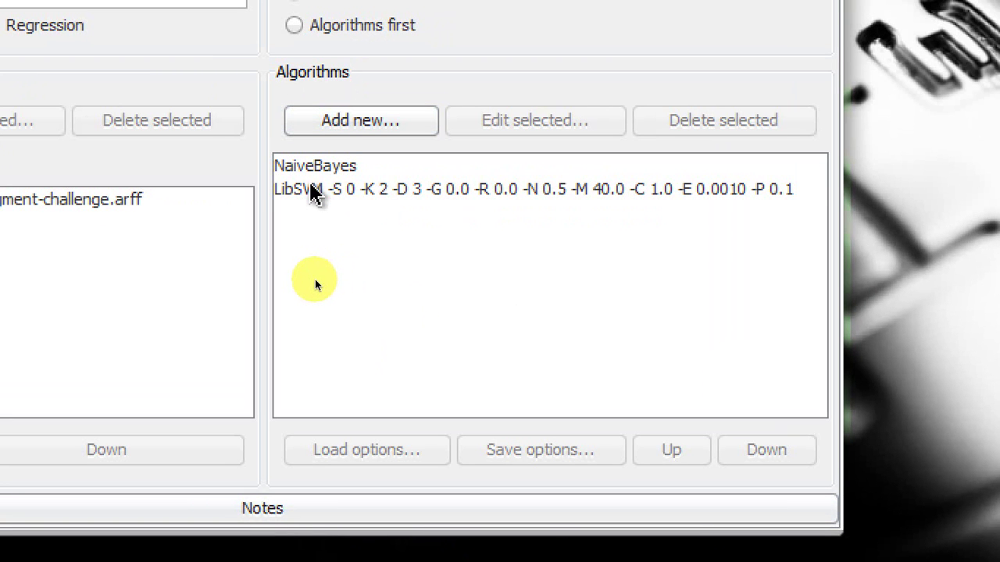
Step: Add trees > RandomForest (-I 10 -K 0 -S 1) as the third algorithm
left_click(344, 129)
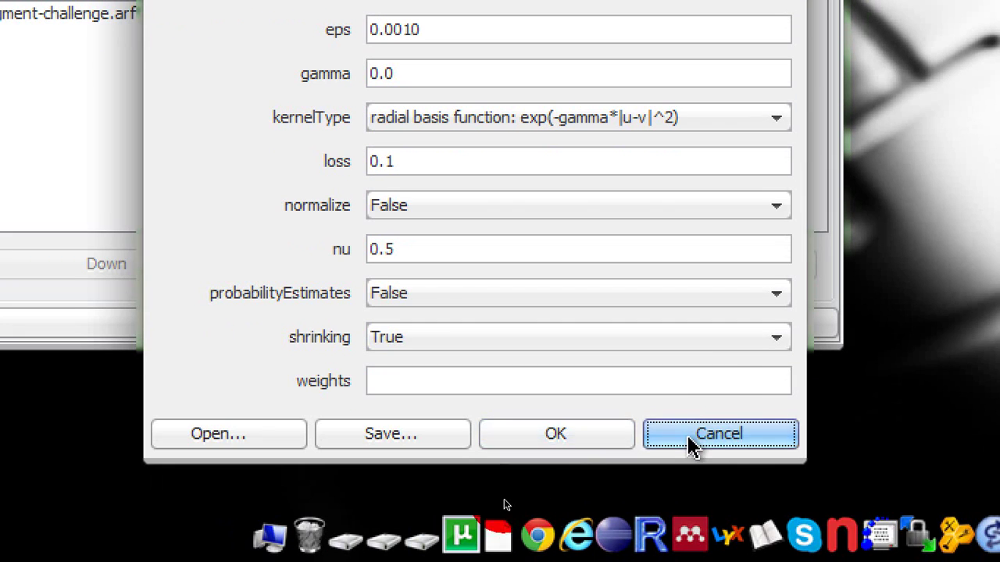
left_click(691, 478)
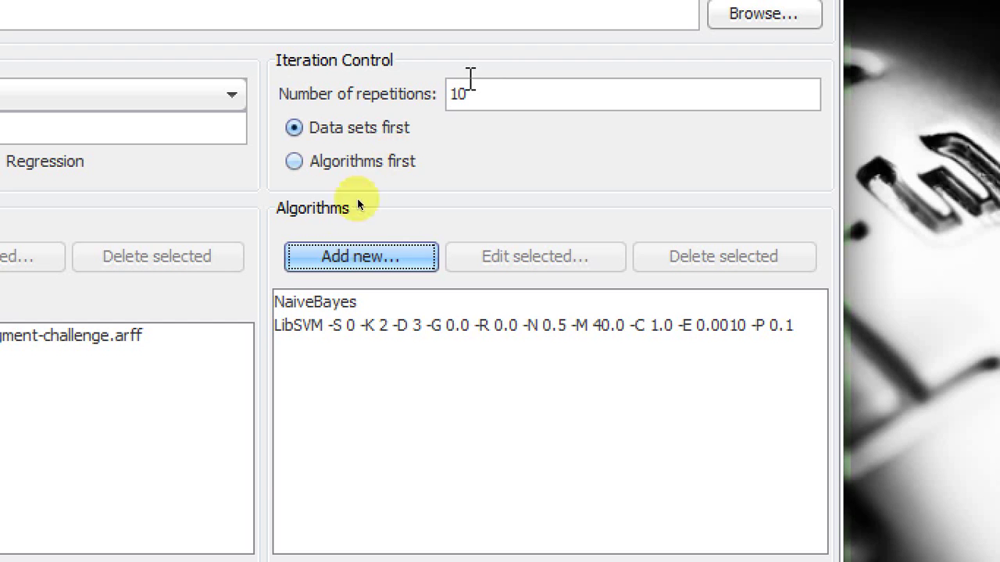
left_click(309, 262)
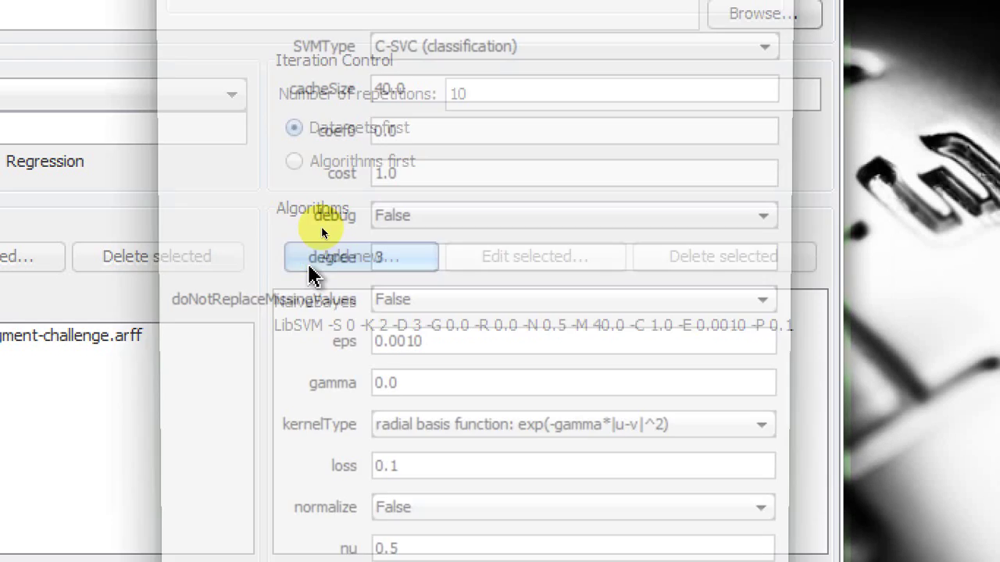
left_click(194, 92)
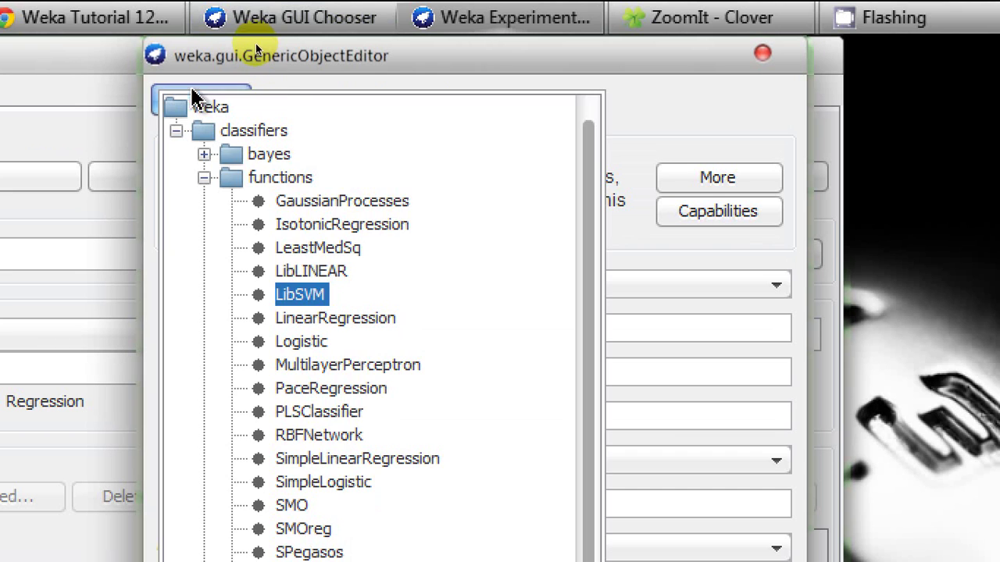
left_click(204, 178)
double_click(266, 318)
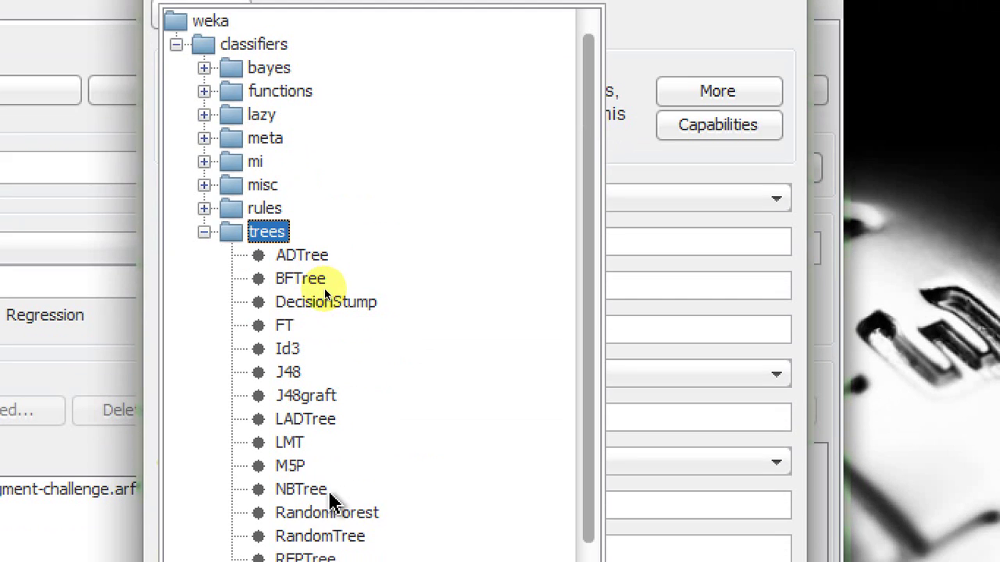
left_click(326, 513)
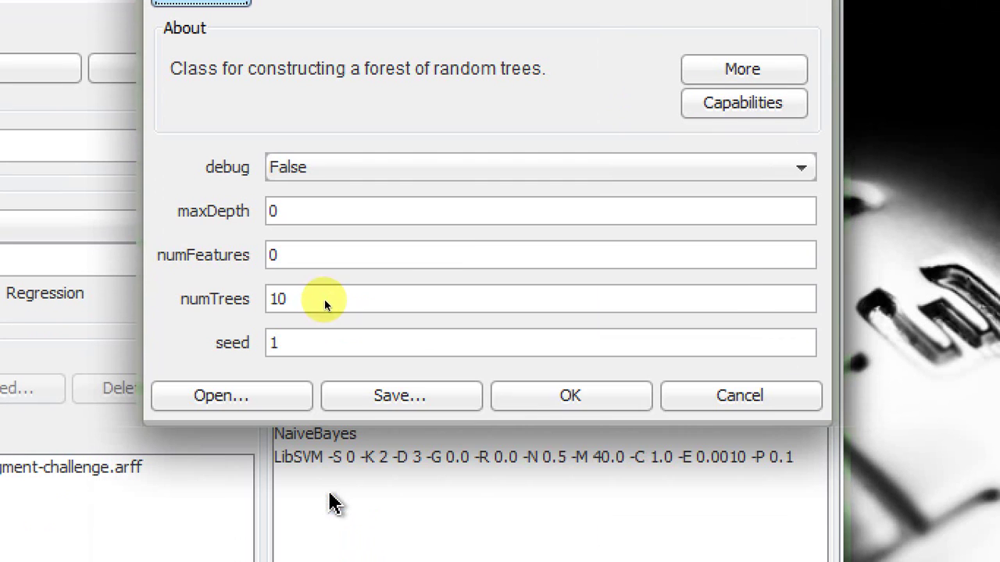
left_click(587, 397)
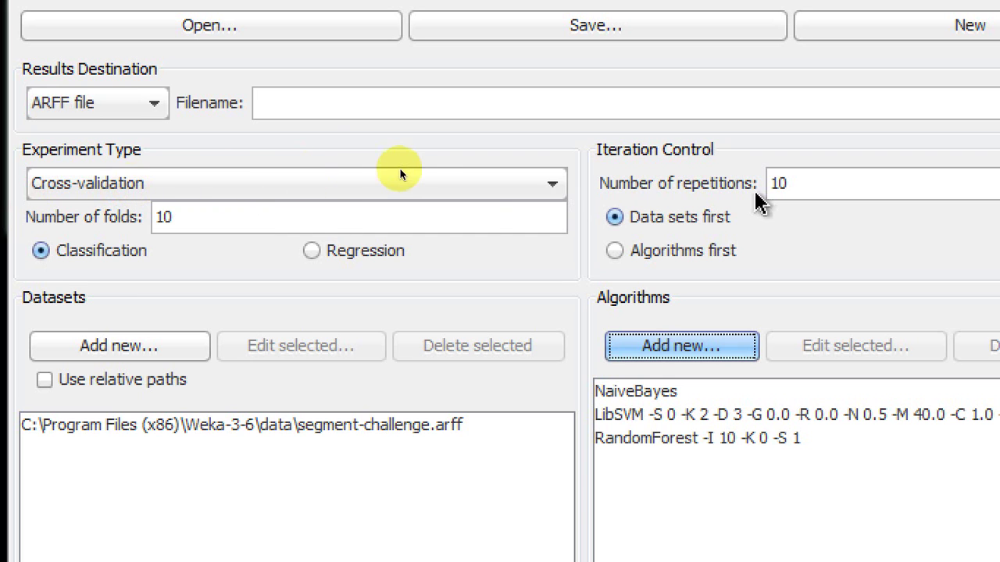
Step: Change the Number of repetitions field from 10 to 1
left_click(828, 183)
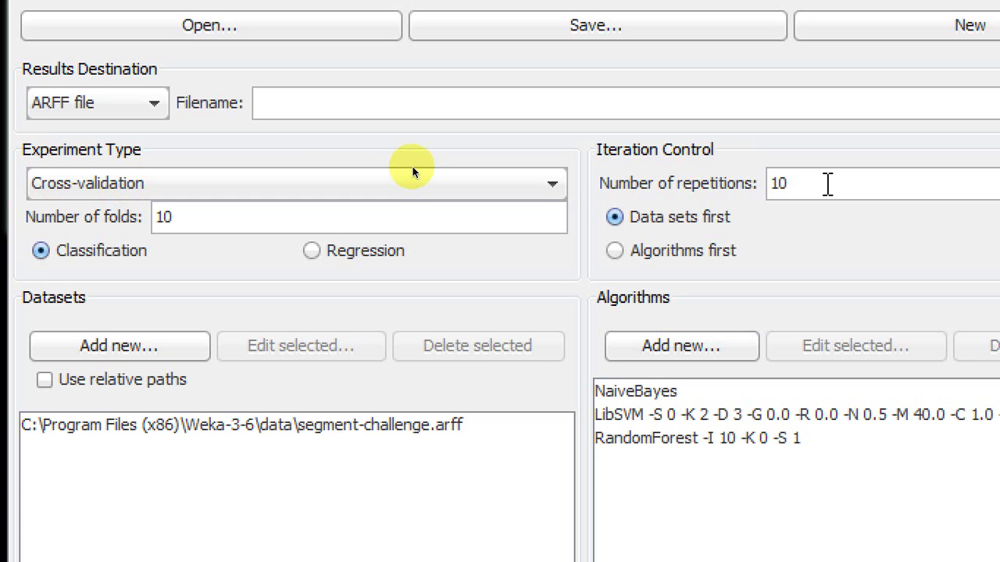
key("BackSpace")
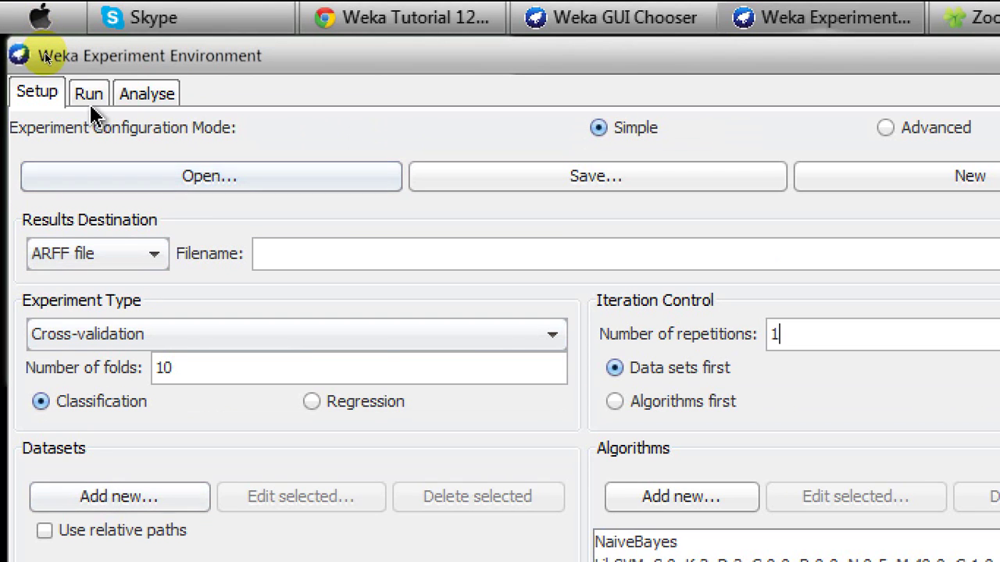
Step: Run the experiment until the log reports Finished with 0 errors
left_click(87, 95)
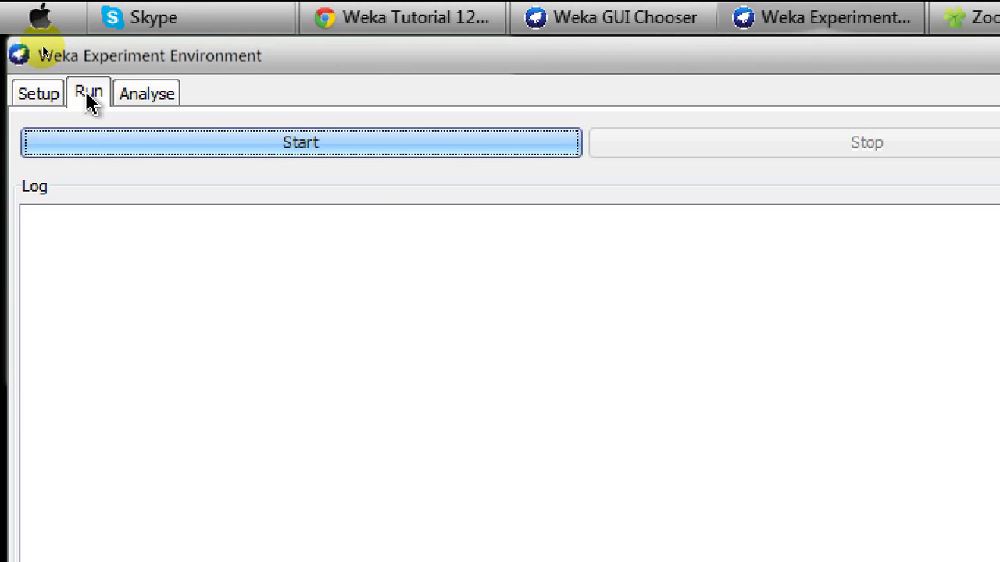
left_click(146, 143)
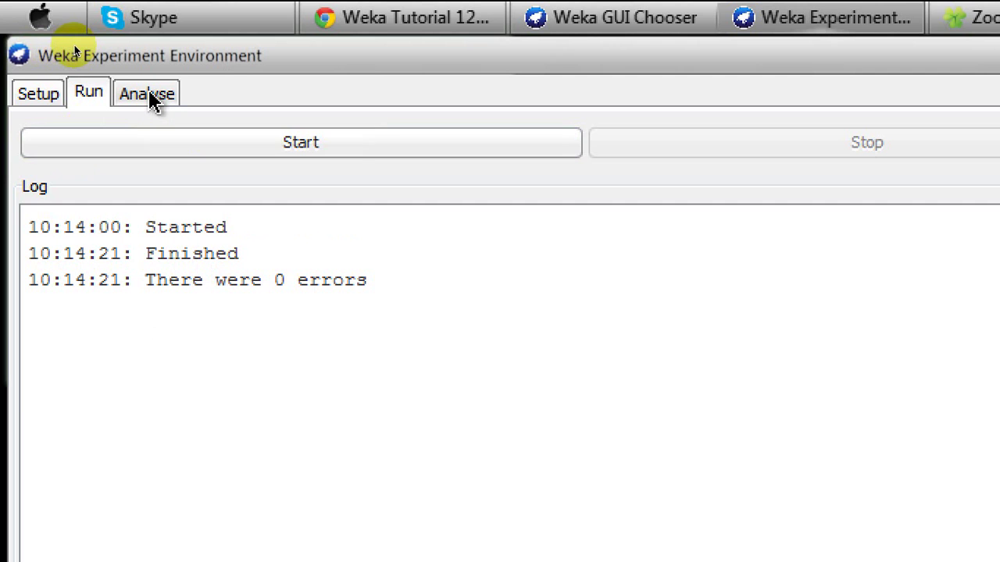
left_click(148, 96)
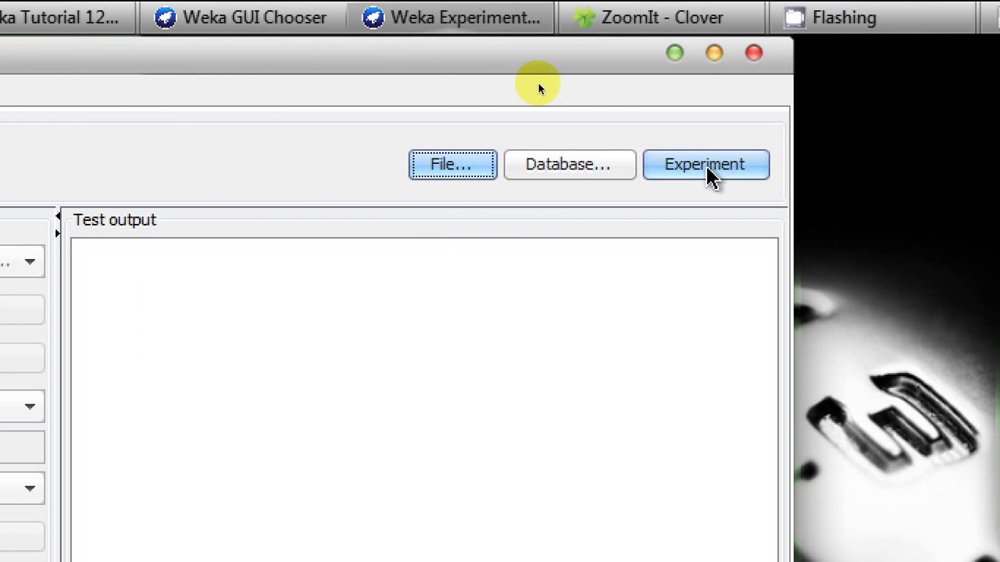
Step: Load the 30 experiment results, keep Paired T-Tester (corrected), and choose the row field
left_click(707, 172)
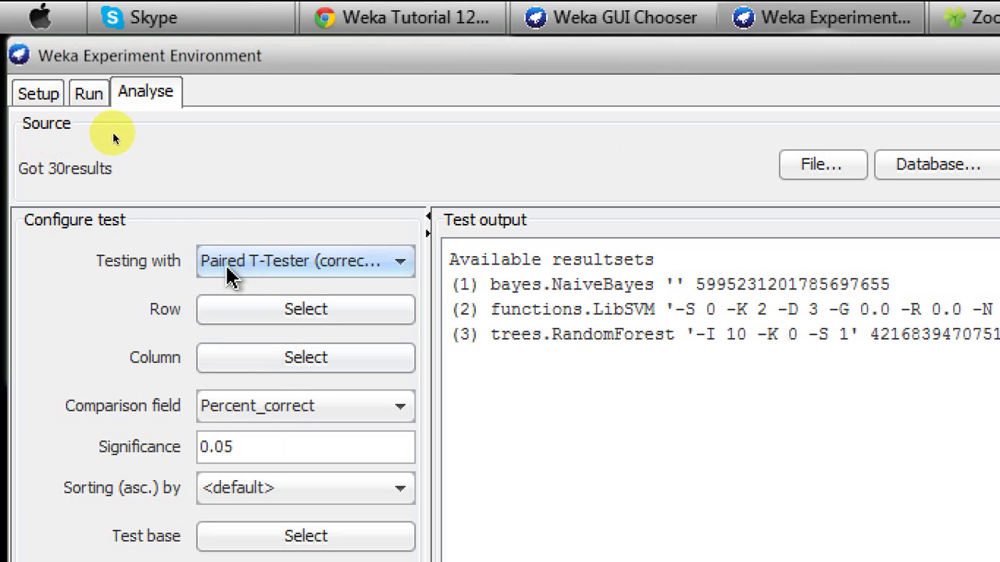
left_click(259, 272)
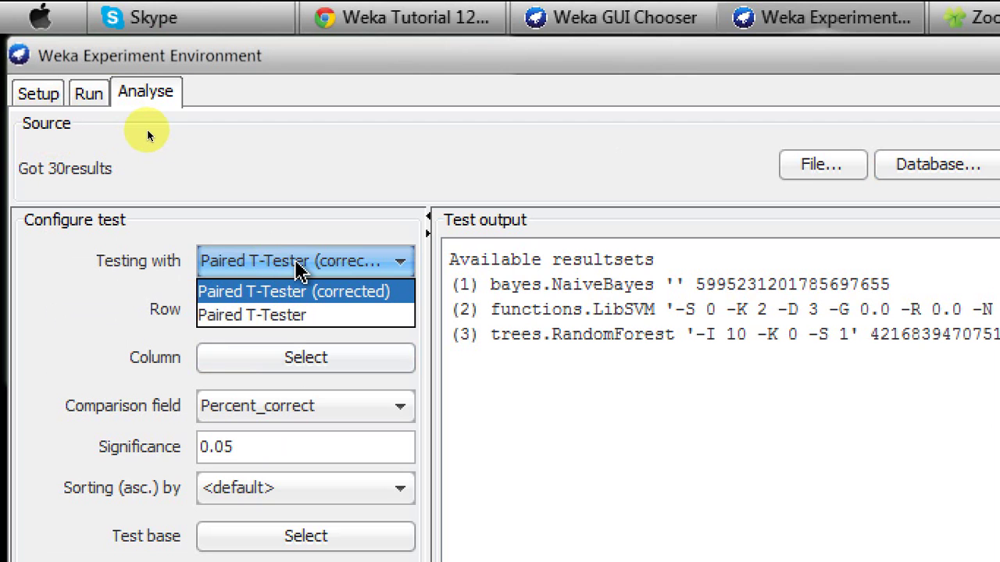
left_click(324, 301)
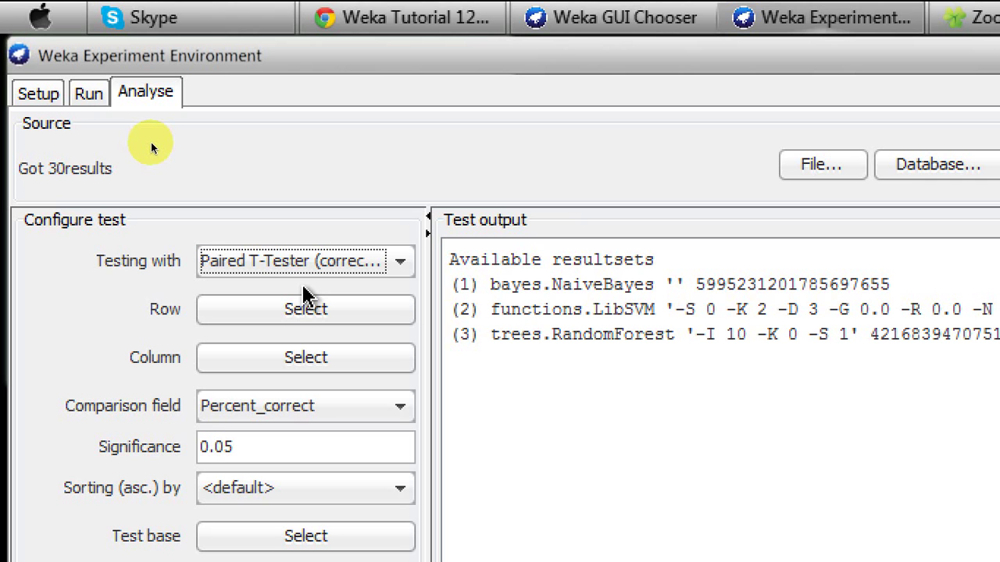
left_click(296, 310)
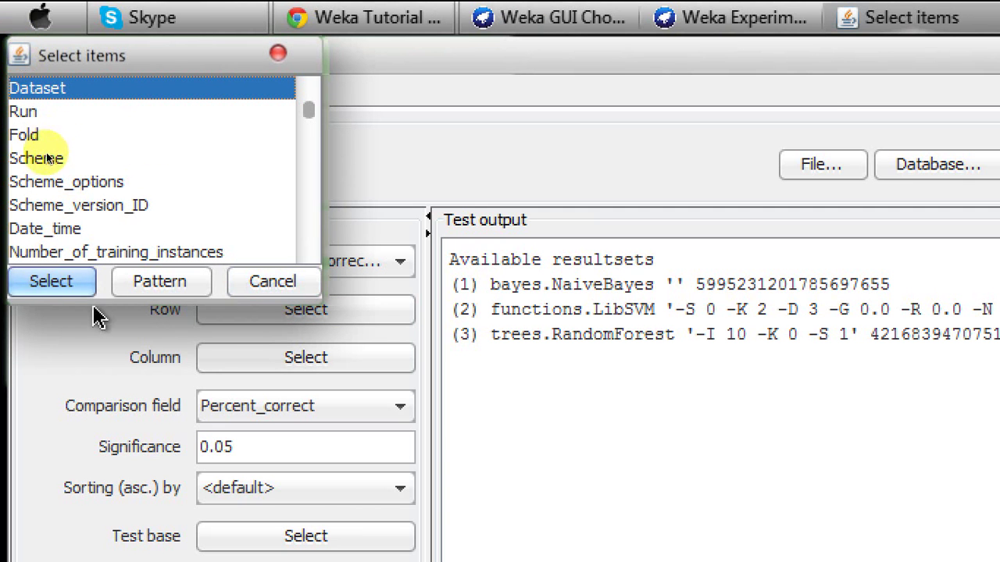
Step: Keep Dataset as the row field and select only Scheme as the column field
left_click(54, 283)
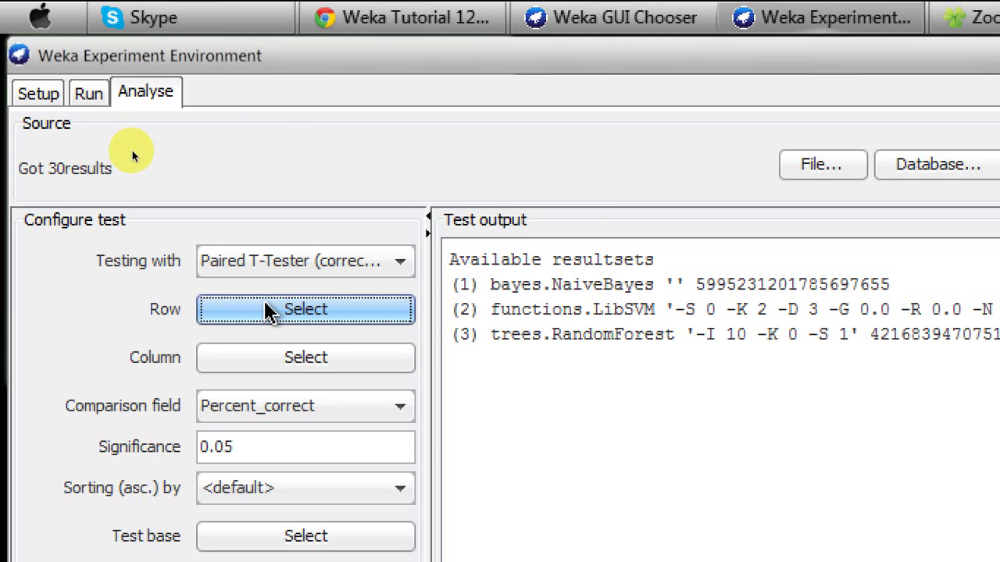
left_click(290, 357)
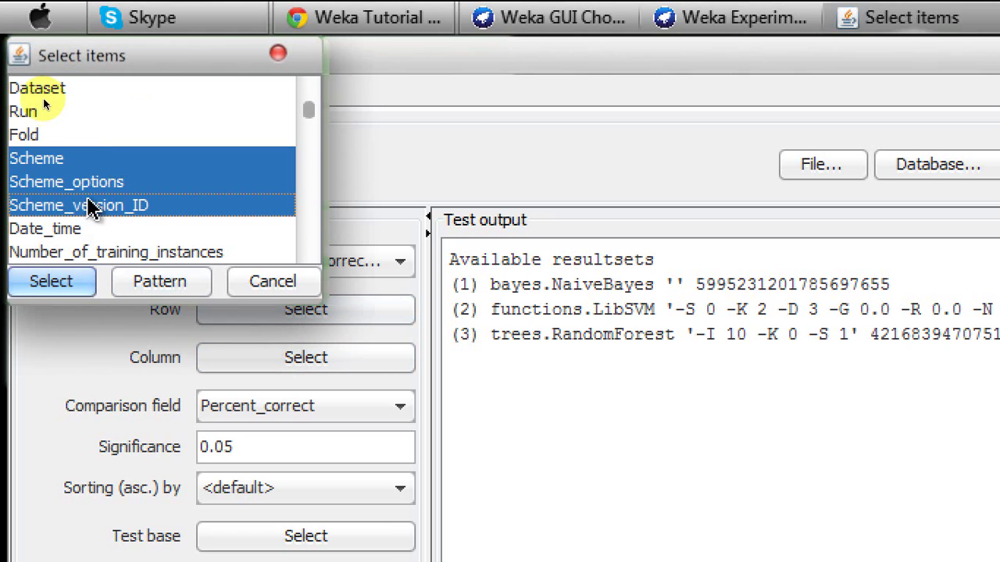
left_click(82, 210)
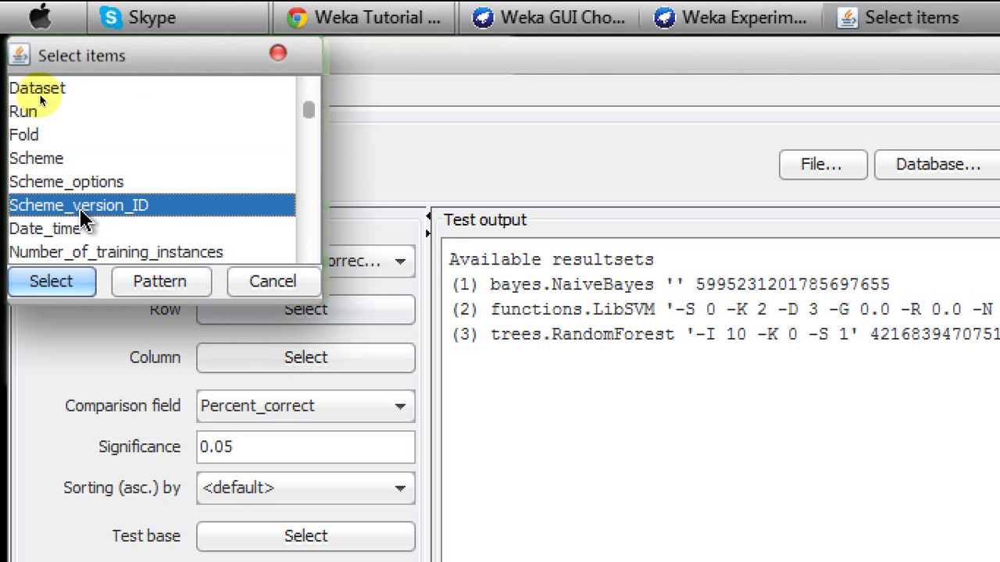
left_click(55, 159)
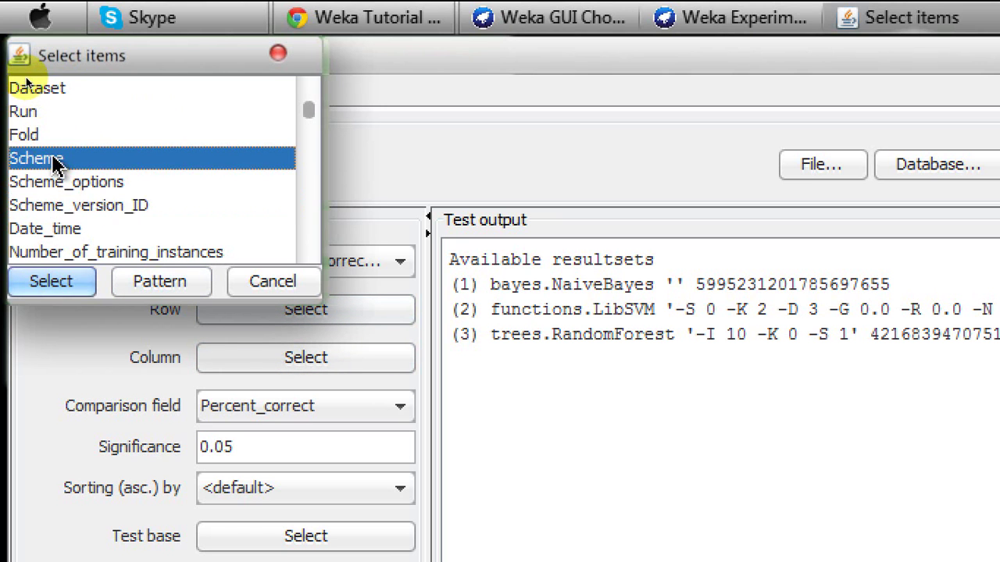
left_click(62, 286)
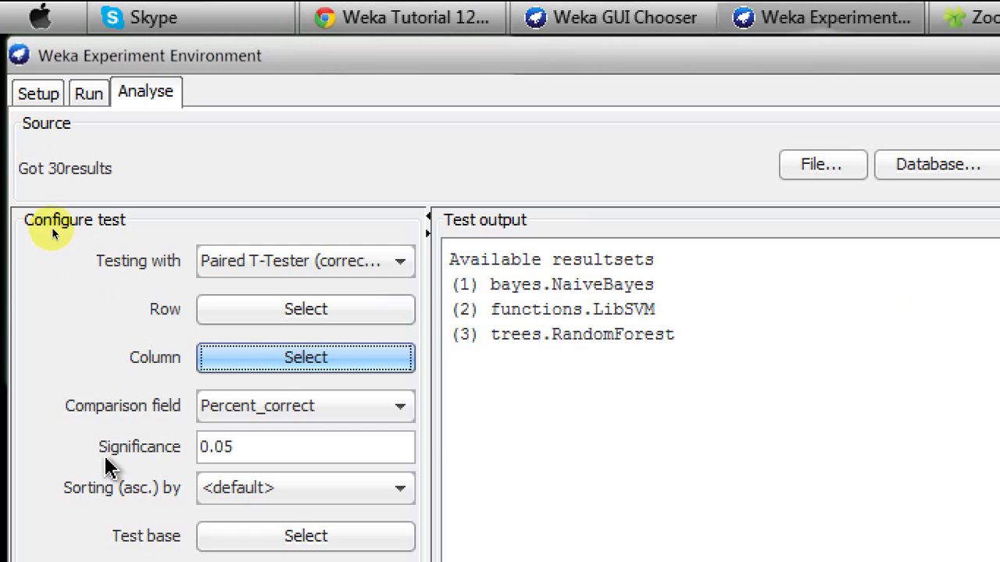
Step: Set the comparison field to F_measure and check significance remains 0.05
left_click(229, 413)
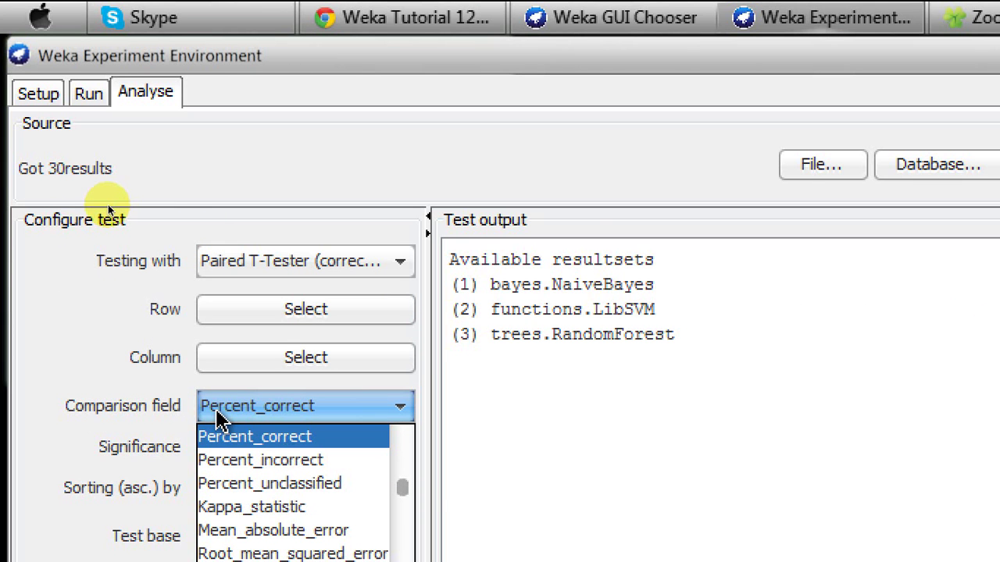
left_click(408, 504)
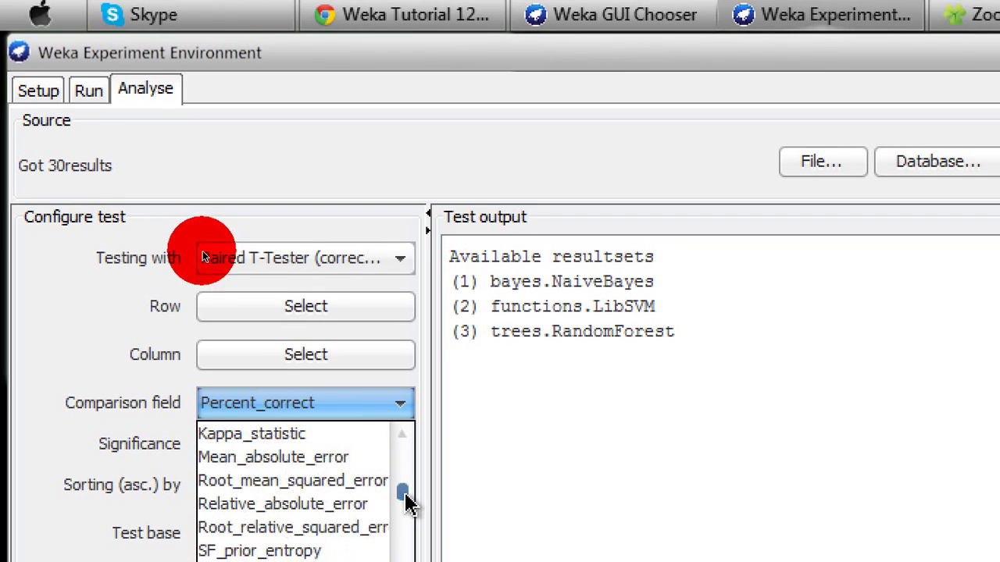
left_click_drag(408, 504, 398, 556)
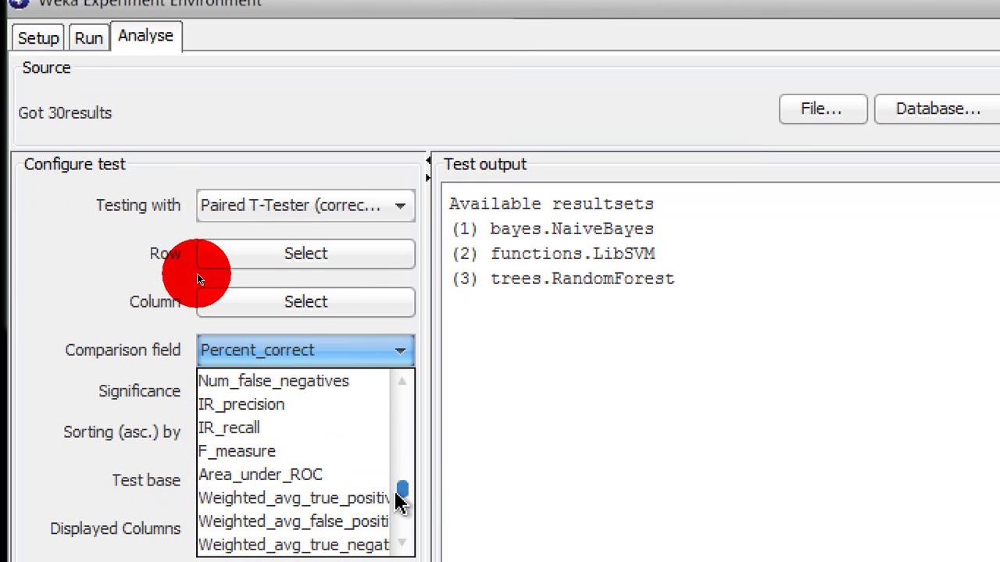
left_click(244, 454)
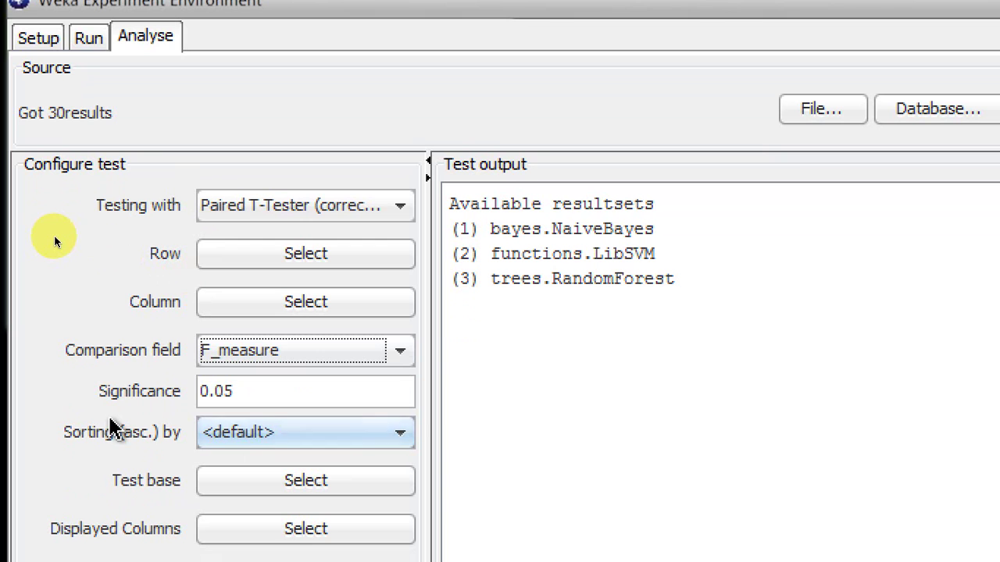
left_click(126, 224)
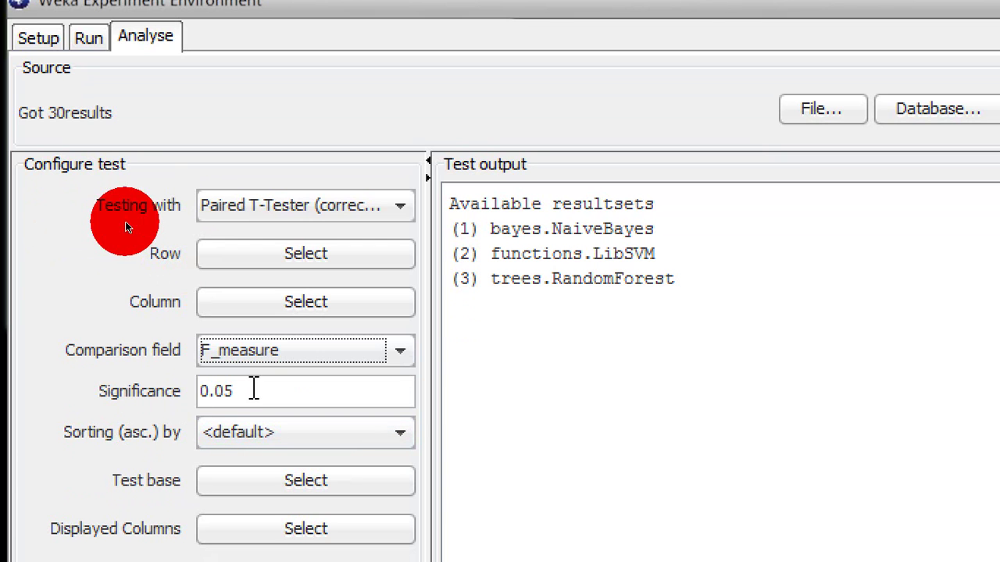
left_click_drag(254, 391, 200, 395)
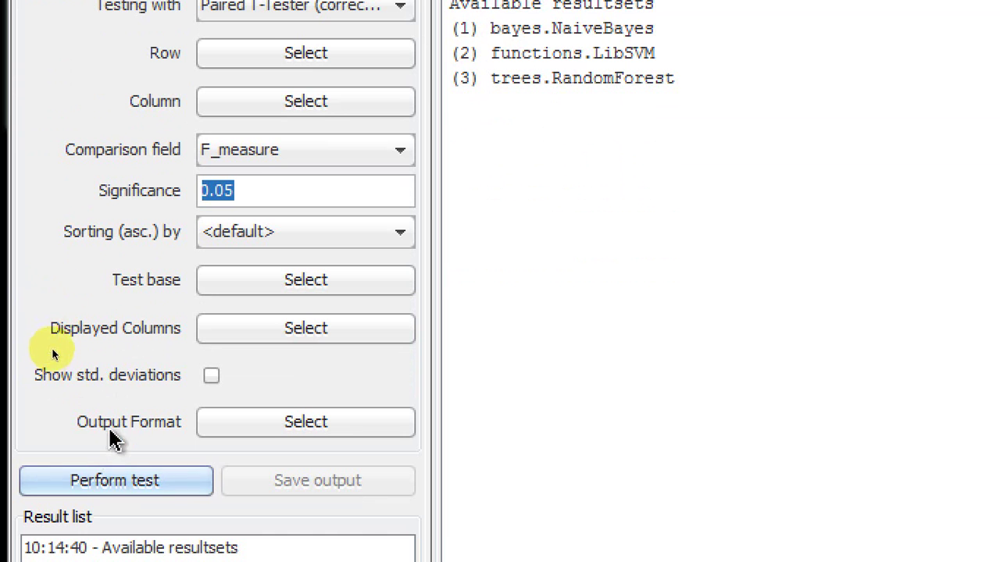
Step: Run the test (NaiveBayes 0.84, LibSVM 0.68 worse, RandomForest 1.00 better), then return to Setup
left_click(89, 483)
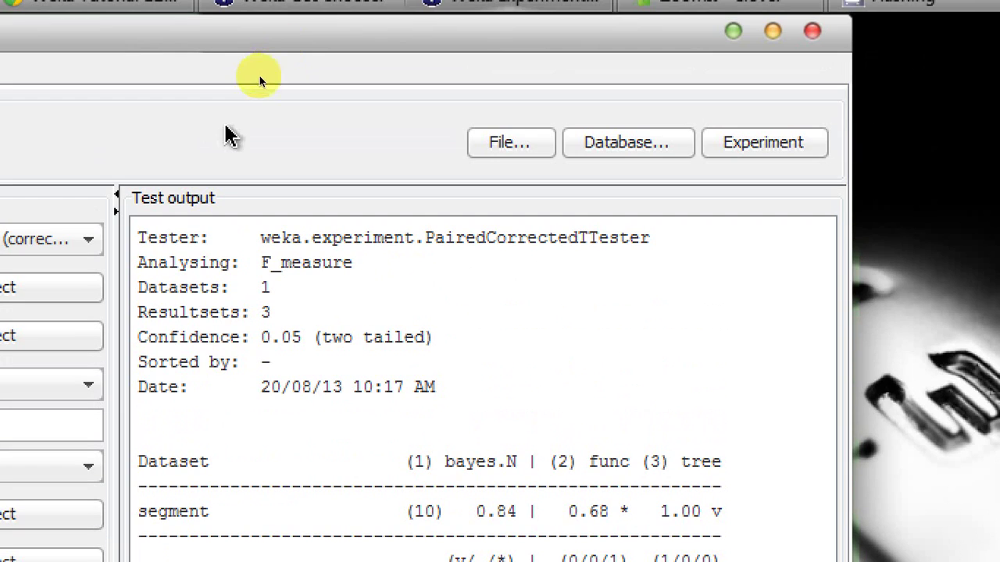
left_click(274, 76)
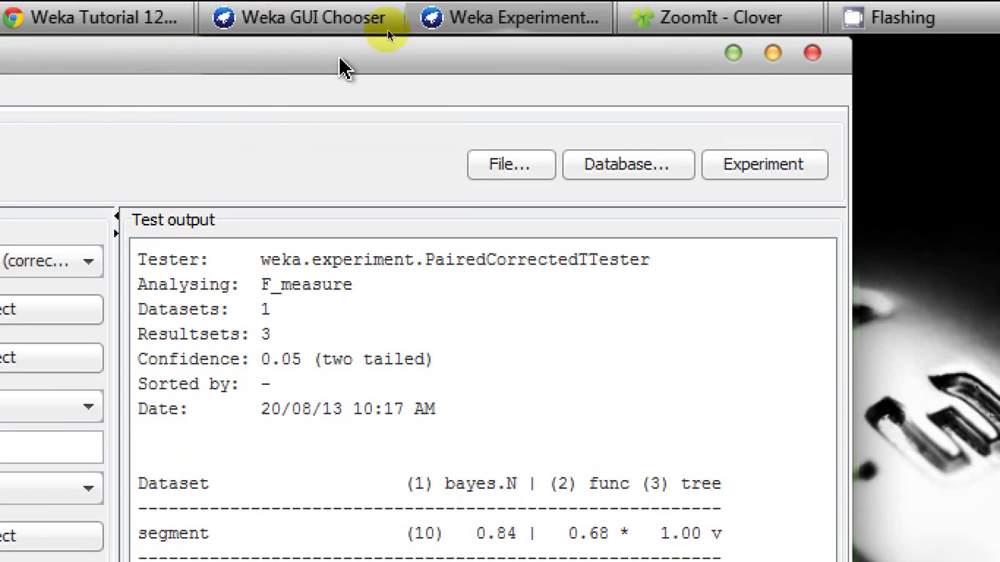
left_click(512, 8)
left_click(203, 113)
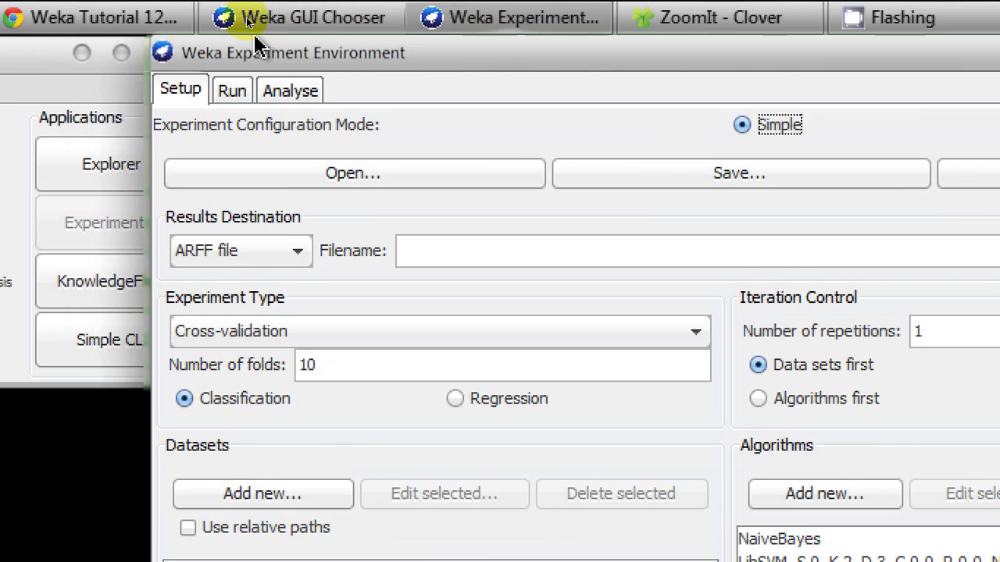
left_click_drag(293, 88, 136, 87)
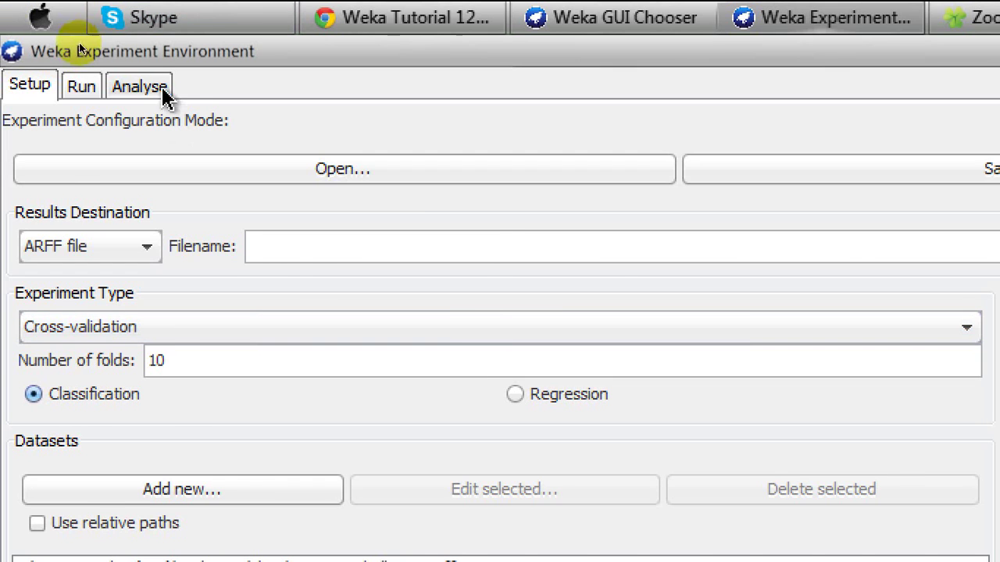
Step: Return to the Analyse page showing the F_measure comparison of the three schemes
left_click(157, 88)
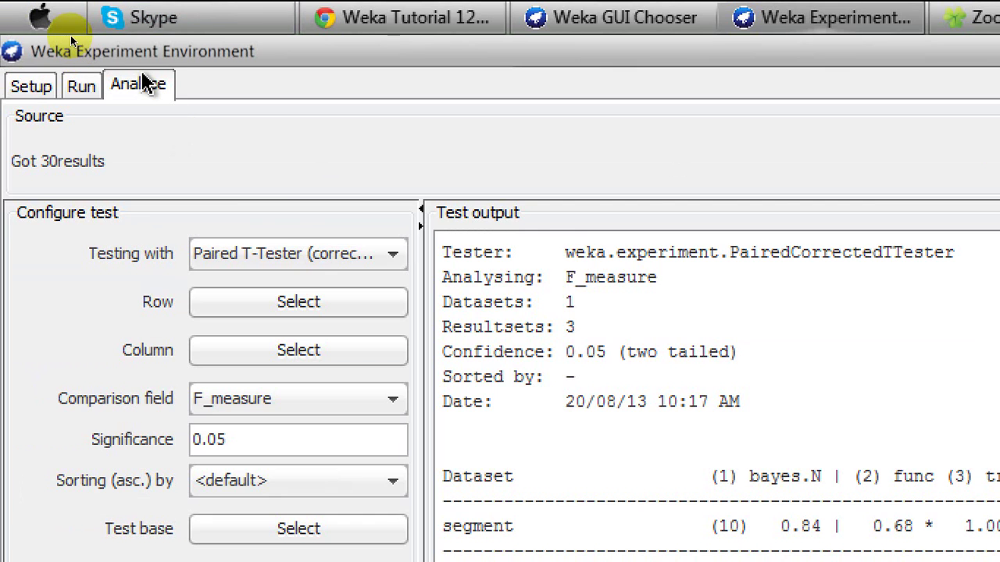